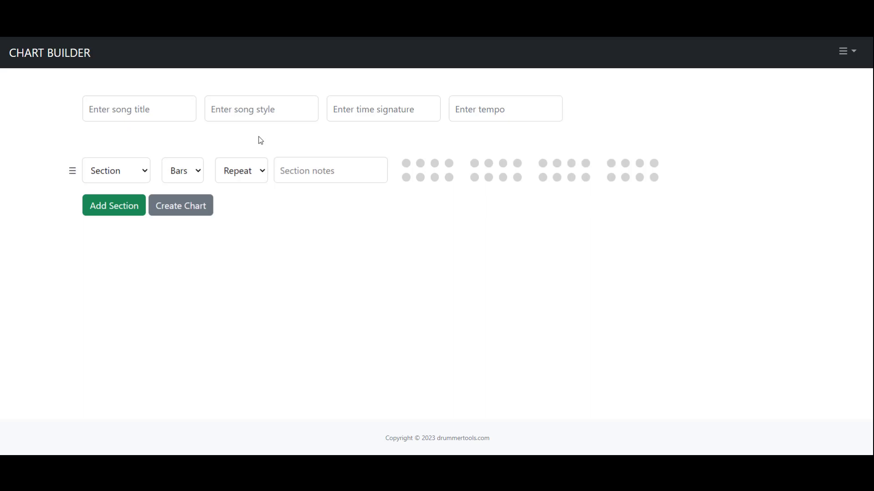
Fill in the song details: title My Drummer Tools Song, style Rock, time signature 4/4 and tempo 120
left_click(122, 109)
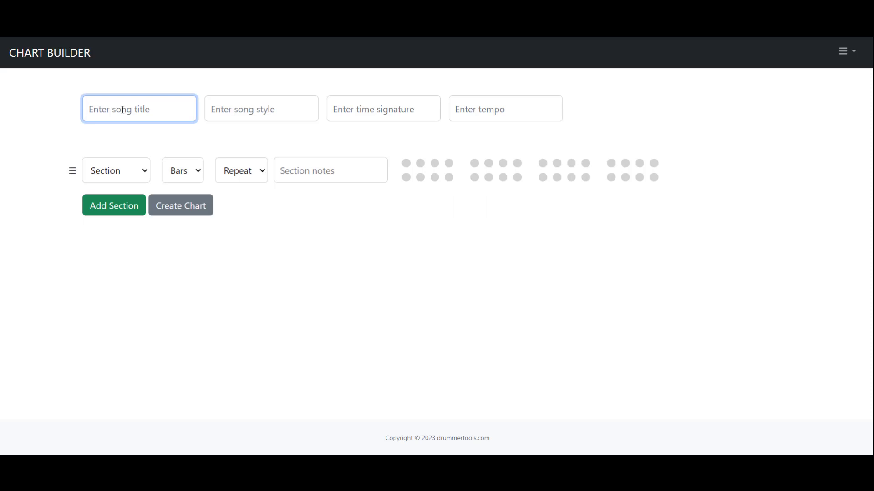
type("My Drummer Tools Song")
left_click(270, 114)
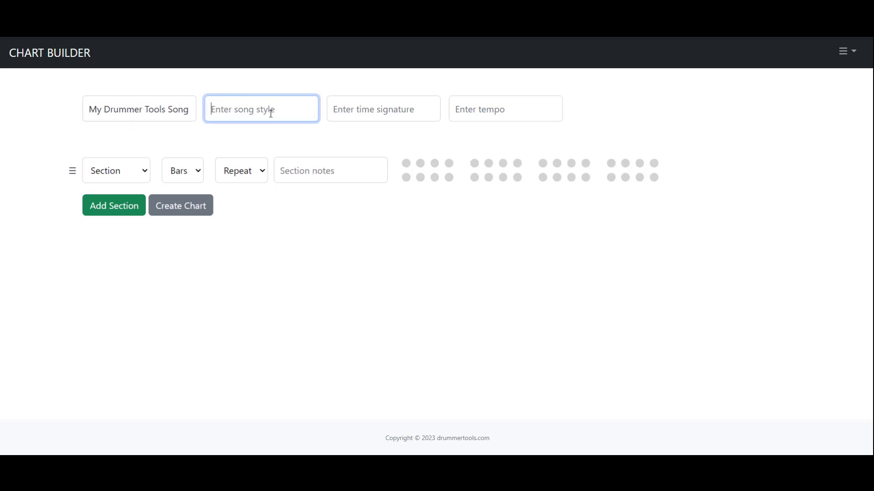
type("Rock")
left_click(401, 108)
type("4/4")
left_click(513, 111)
type("120")
left_click(392, 226)
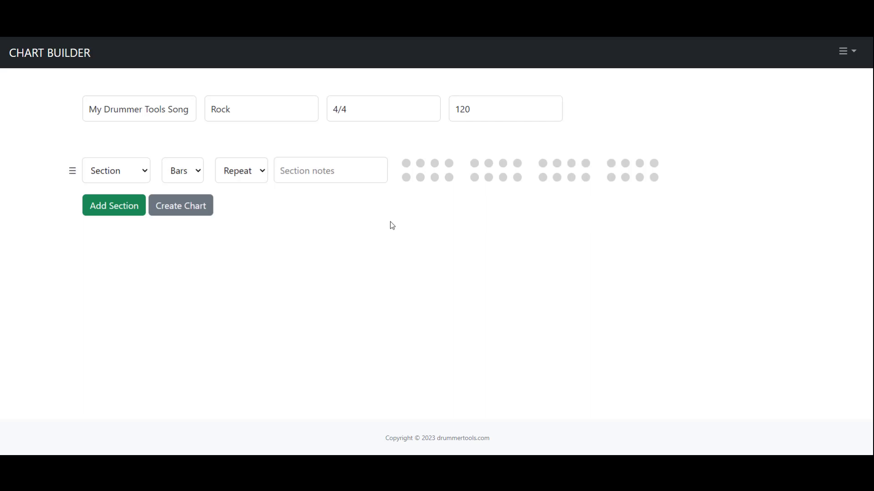
Add four more section rows to the chart
left_click(127, 210)
left_click(128, 255)
left_click(129, 298)
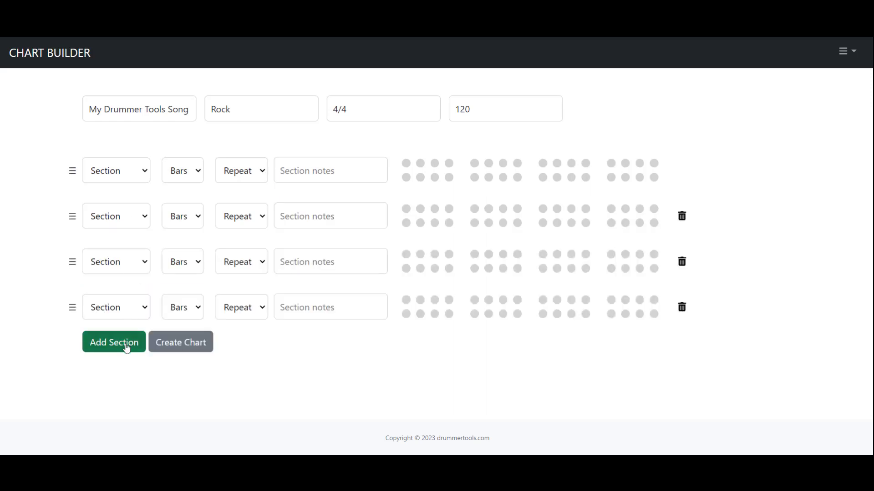
left_click(127, 346)
Make the first section an Intro with the section note "All start"
left_click(143, 172)
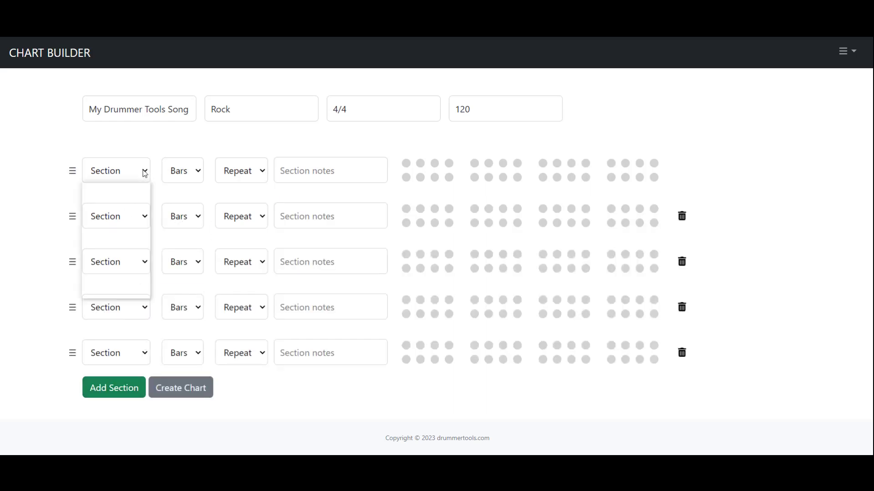
left_click(123, 206)
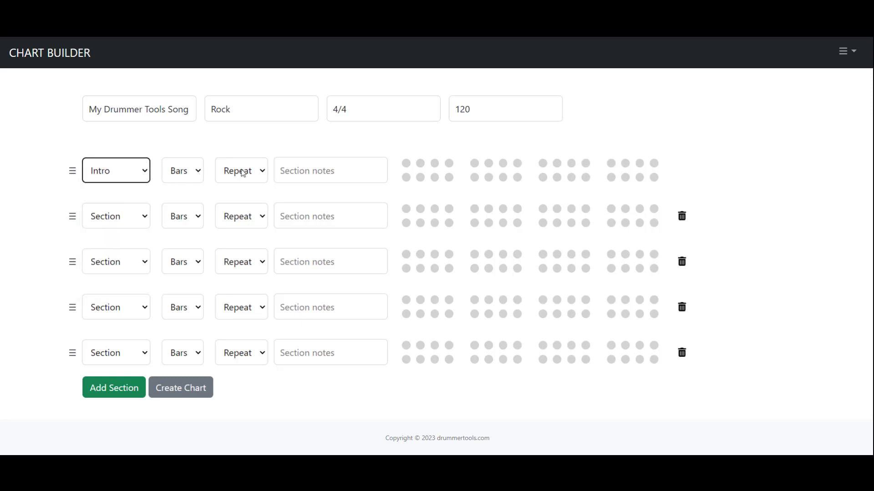
left_click(299, 169)
left_click(298, 170)
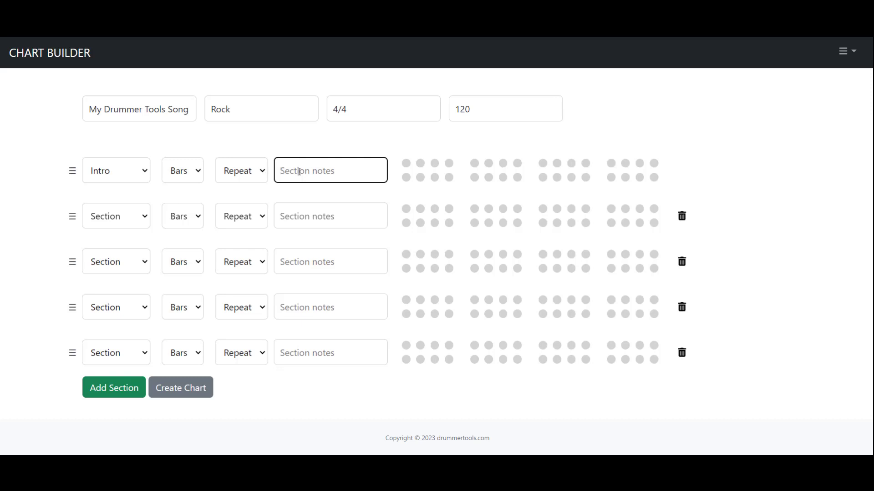
type("All start")
left_click(632, 124)
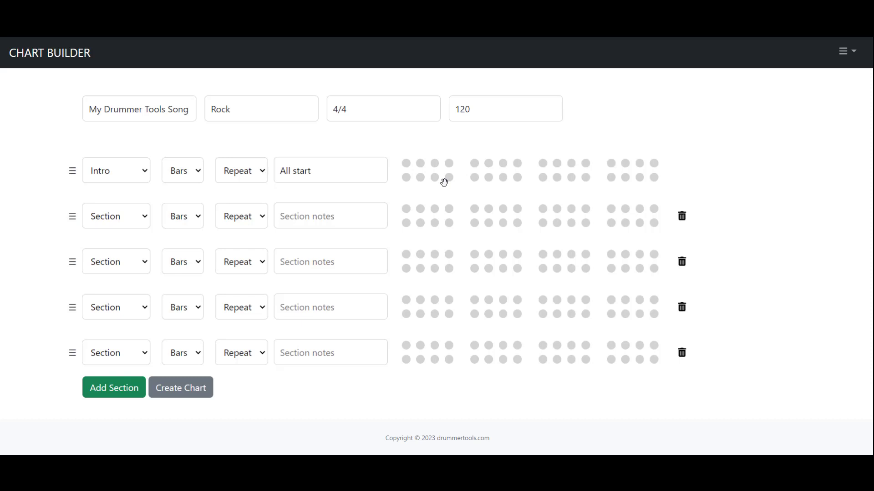
Mark the Intro's groove with lower-row hits on beats 1 and 3 and upper-row hits on beats 2 and 4
left_click(406, 179)
left_click(475, 164)
left_click(543, 178)
left_click(611, 164)
Make the second section a Verse with the section note "4D w/ hats only"
left_click(141, 217)
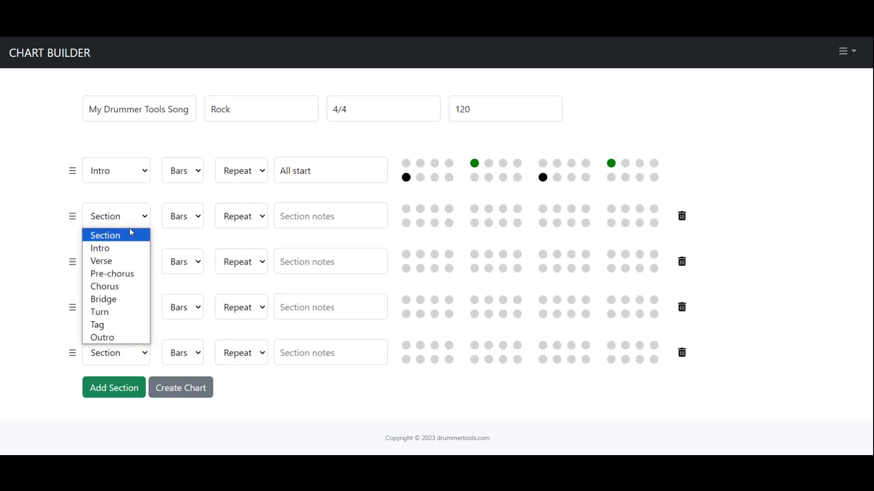
left_click(120, 261)
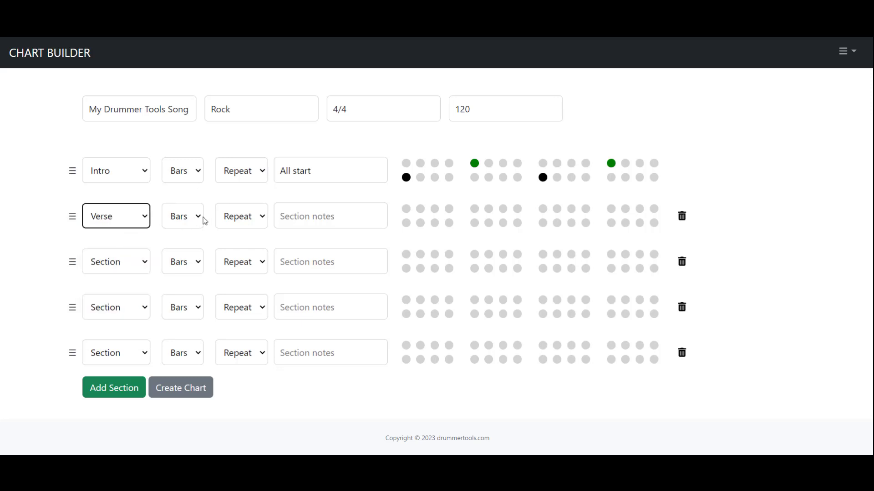
left_click(300, 210)
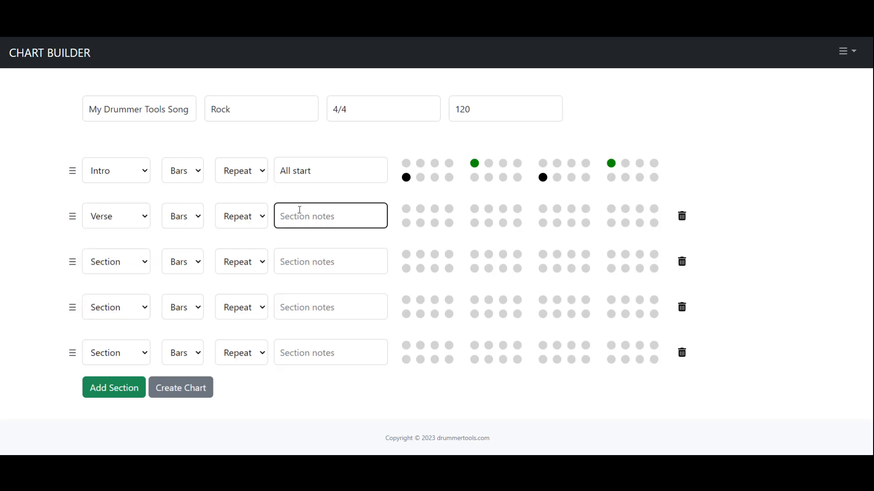
type("4D w/ hats only")
key("Tab")
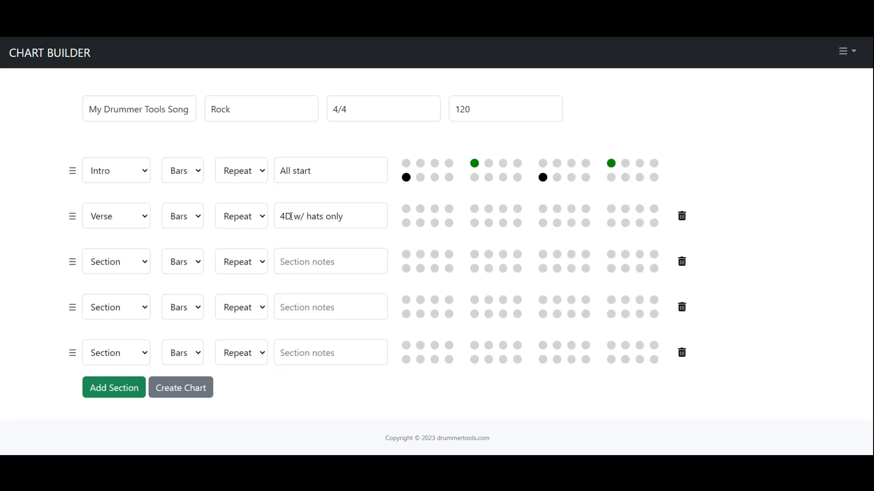
left_click(406, 224)
left_click(475, 224)
left_click(542, 225)
left_click(611, 223)
left_click(405, 223)
left_click(474, 223)
left_click(543, 224)
left_click(611, 224)
Make the third section a Pre-chorus with a length of 4 bars
left_click(144, 261)
left_click(135, 320)
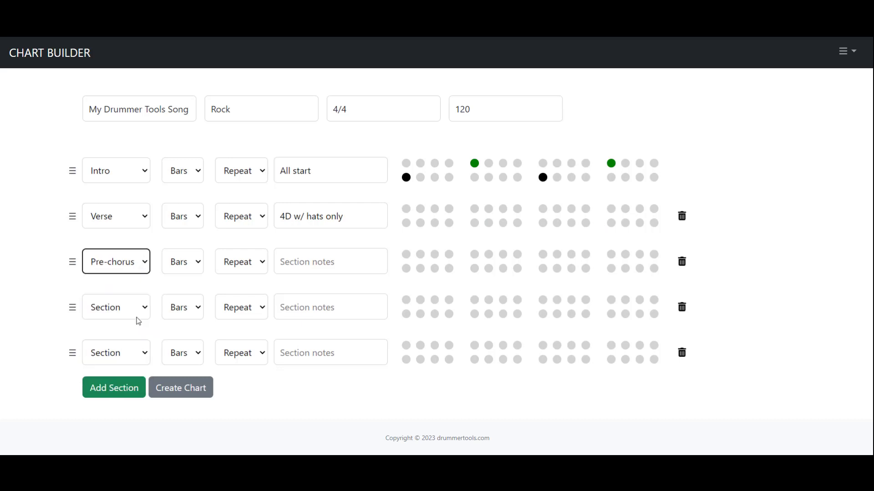
left_click(197, 264)
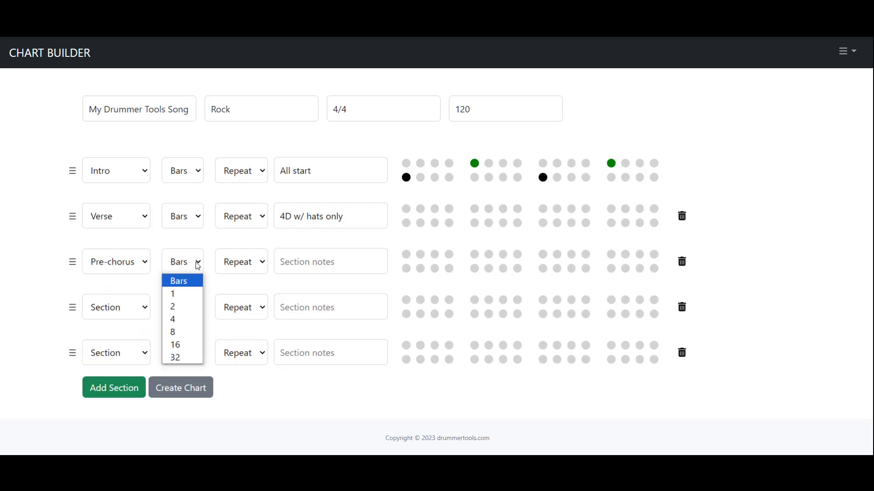
left_click(179, 319)
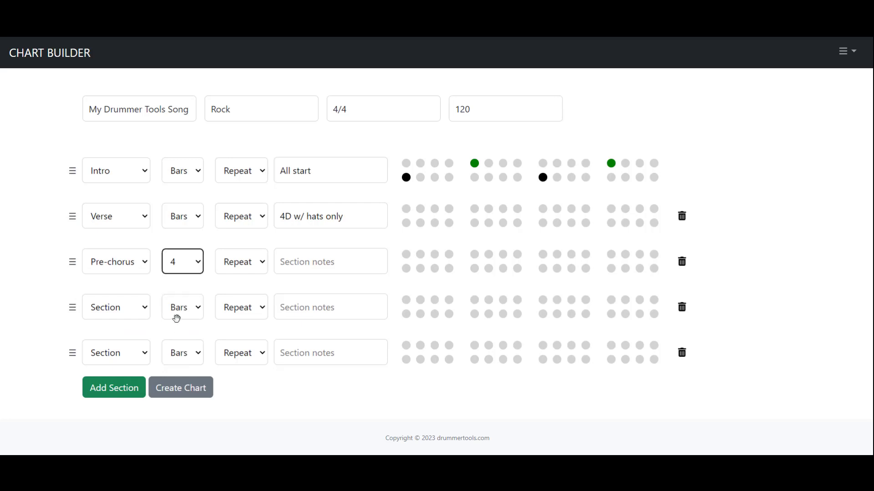
Make the fourth section a Chorus with the section note "Ride"
left_click(141, 309)
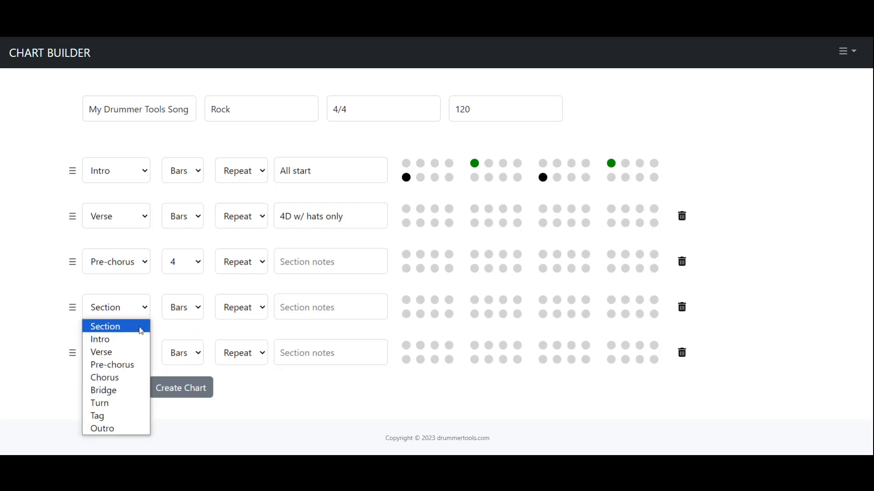
left_click(136, 377)
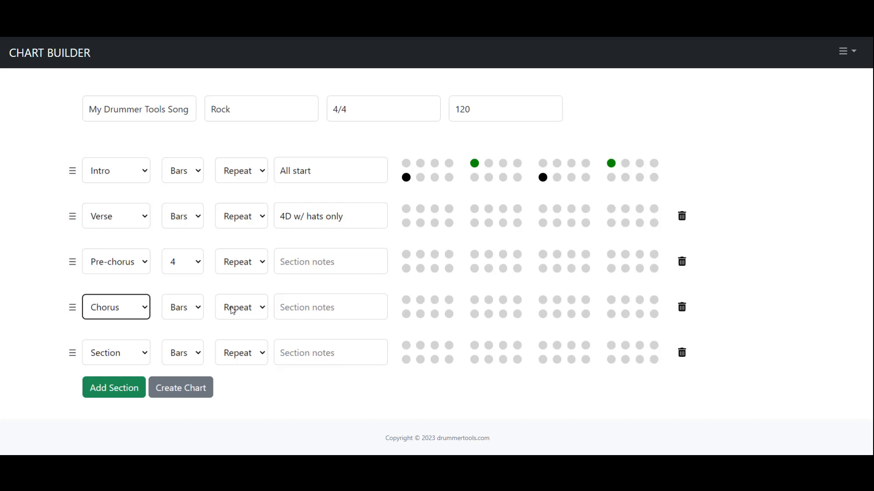
left_click(298, 306)
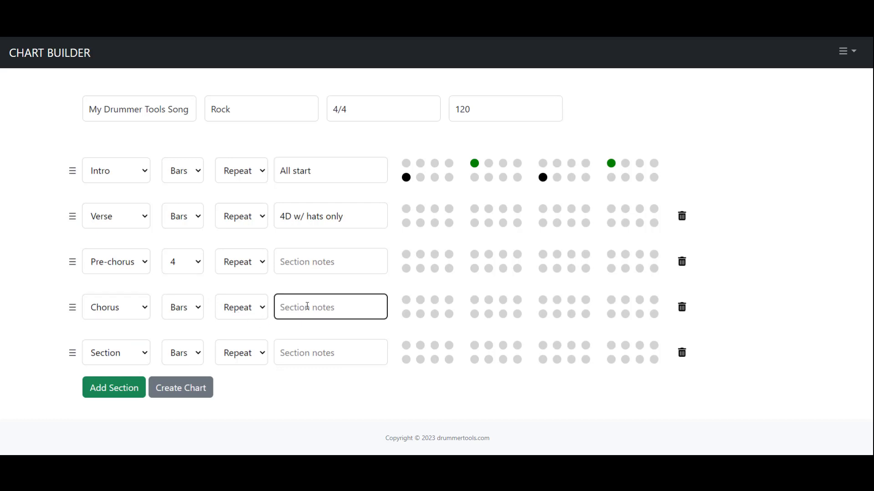
type("Ride")
left_click(310, 333)
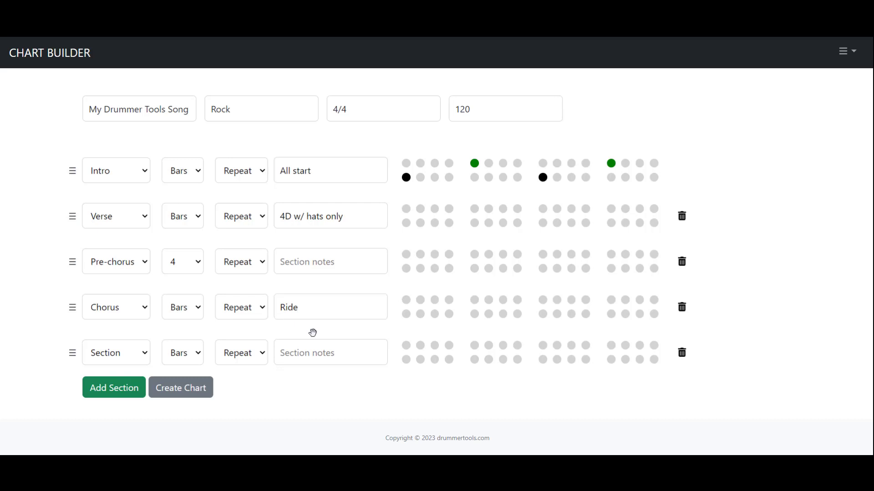
Make the fifth section a Turn with a length of 4 bars
left_click(144, 355)
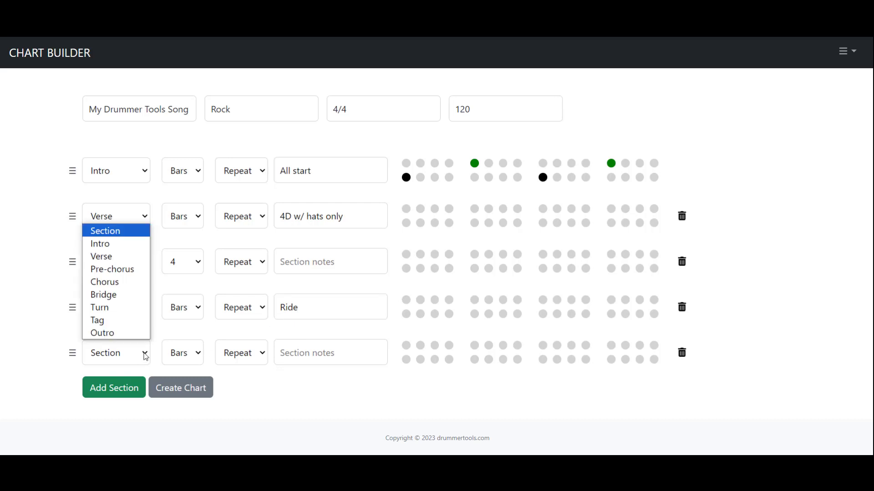
left_click(120, 309)
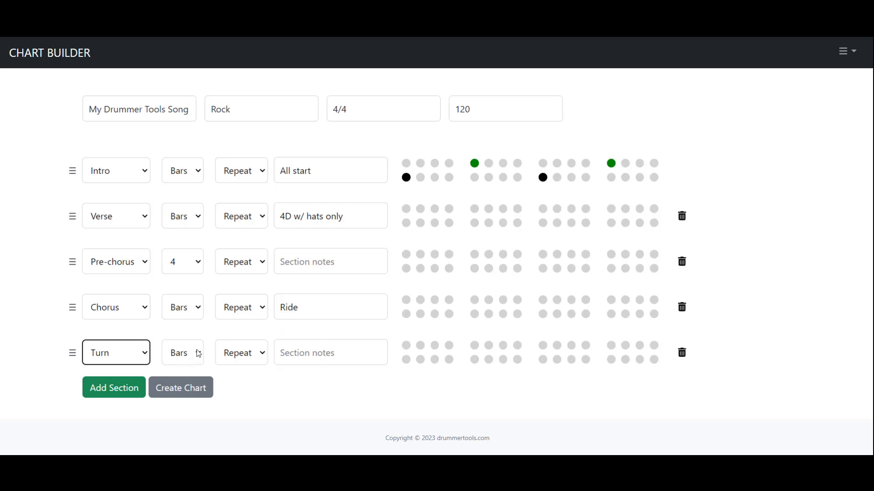
left_click(200, 354)
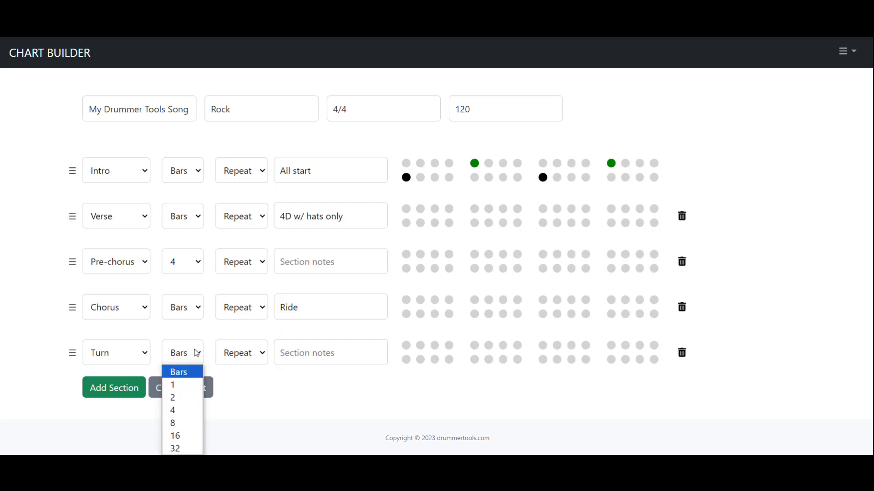
left_click(189, 410)
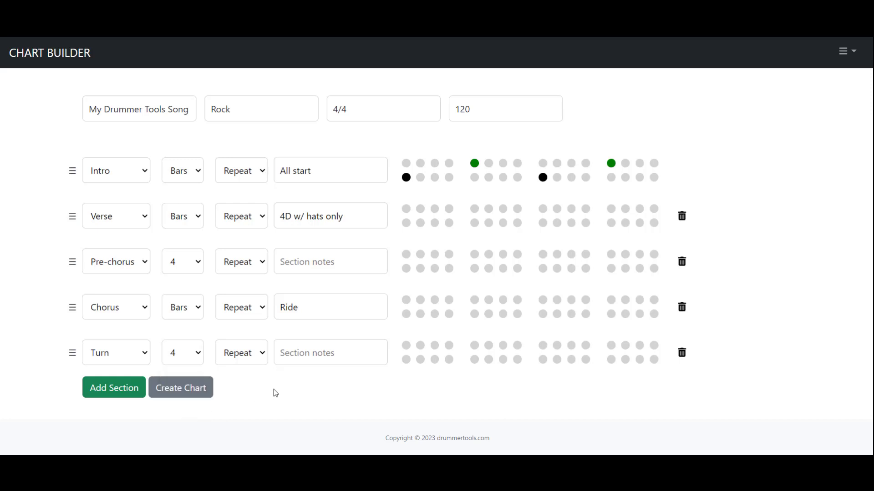
Set the Pre-chorus length to 8 bars
left_click(200, 263)
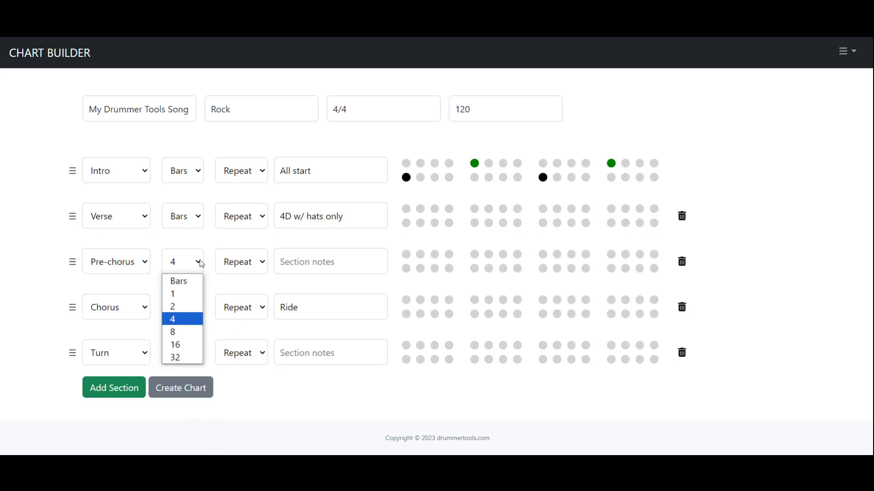
left_click(183, 332)
left_click(255, 398)
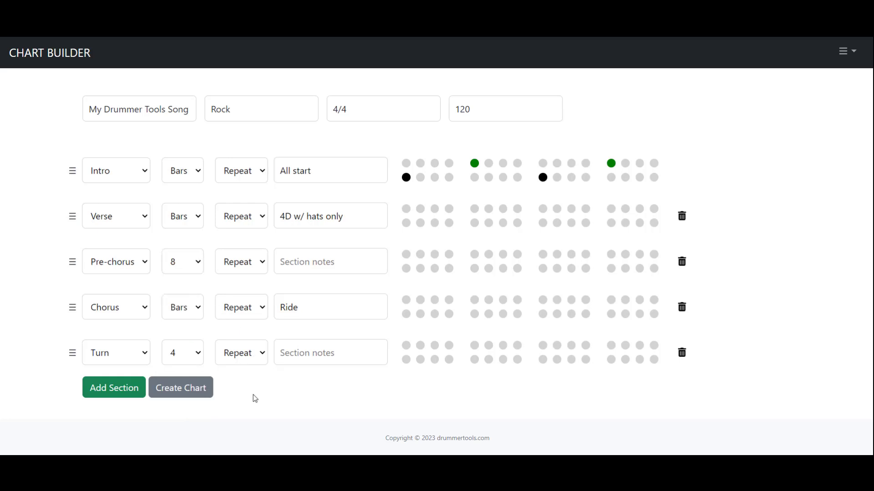
Add a section after the Turn and make it a Chorus with Repeat set to 1
left_click(127, 392)
scroll(146, 382, "down", 1)
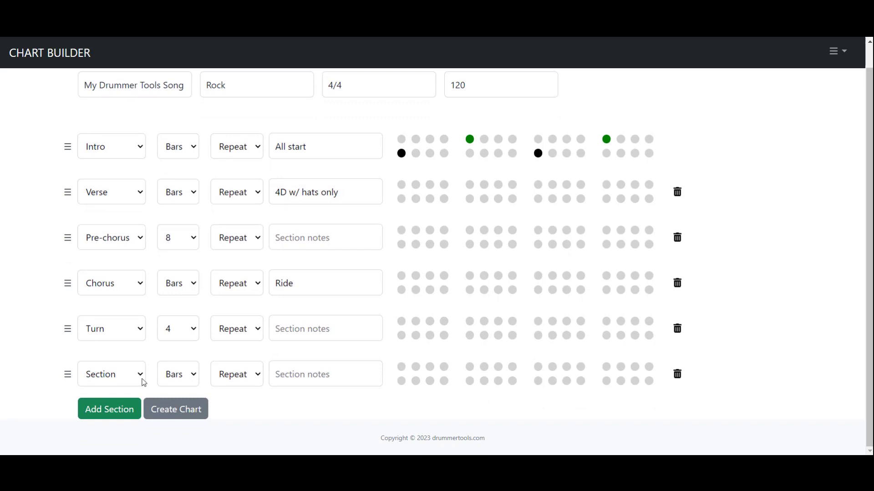
left_click(143, 383)
left_click(110, 305)
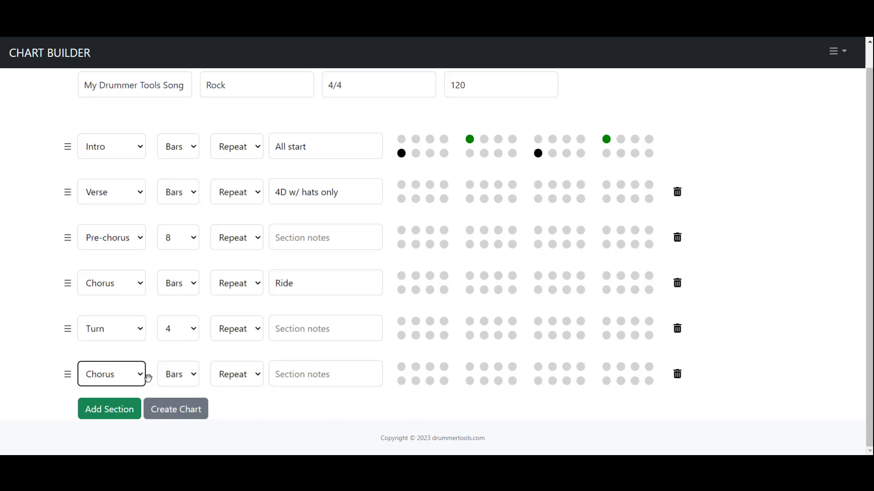
left_click(257, 378)
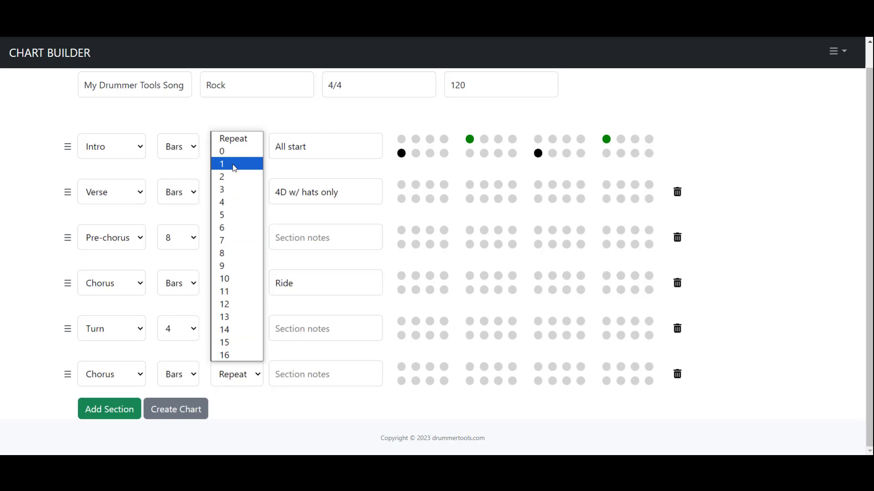
left_click(234, 168)
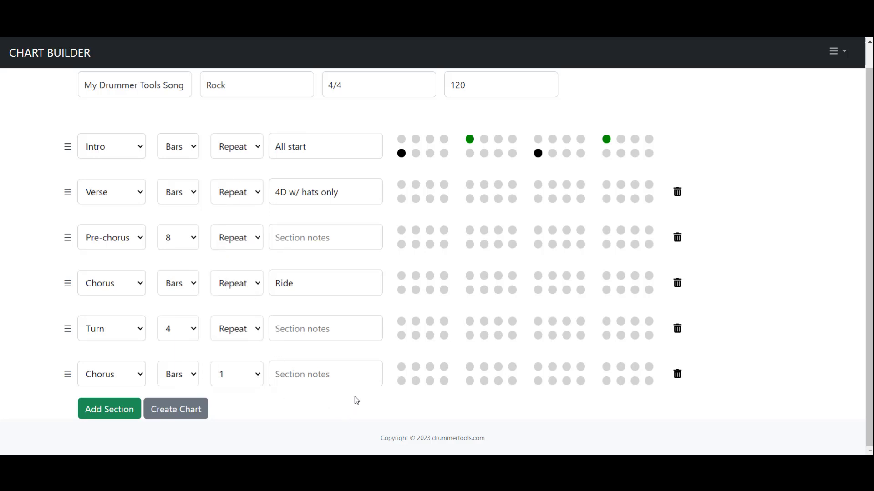
Mark the second Chorus's groove with lower-row hits on the first and fourth sixteenths of beats 1 and 3 and upper-row hits on beats 2 and 4
left_click(401, 381)
left_click(444, 382)
left_click(469, 367)
left_click(538, 381)
left_click(581, 382)
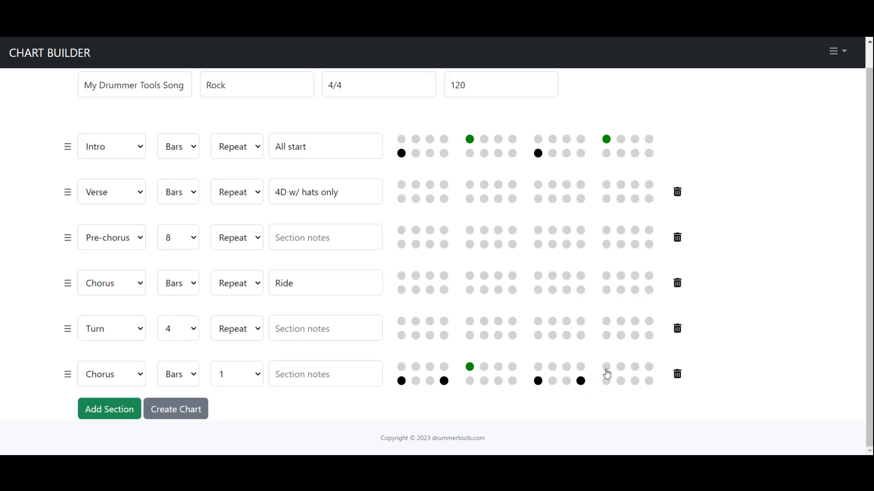
left_click(606, 369)
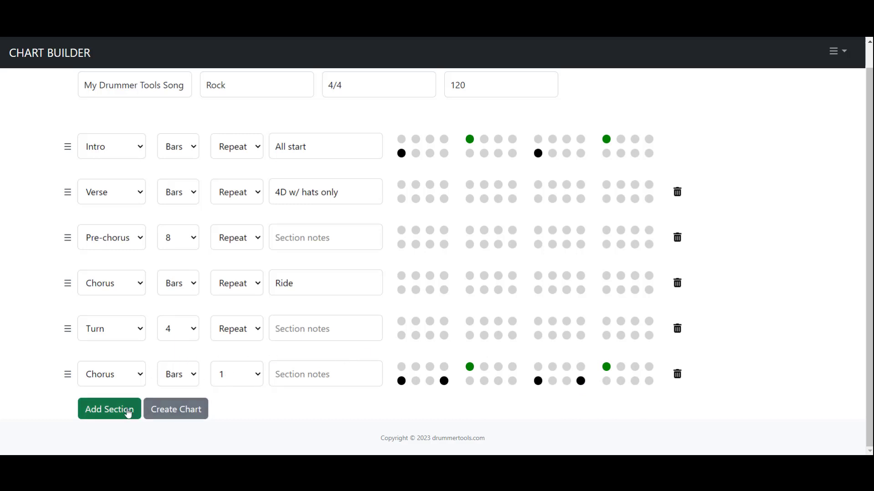
Add a section after the second Chorus and make it a Bridge with the note "Toms w/ snare on 4"
left_click(128, 413)
left_click(137, 419)
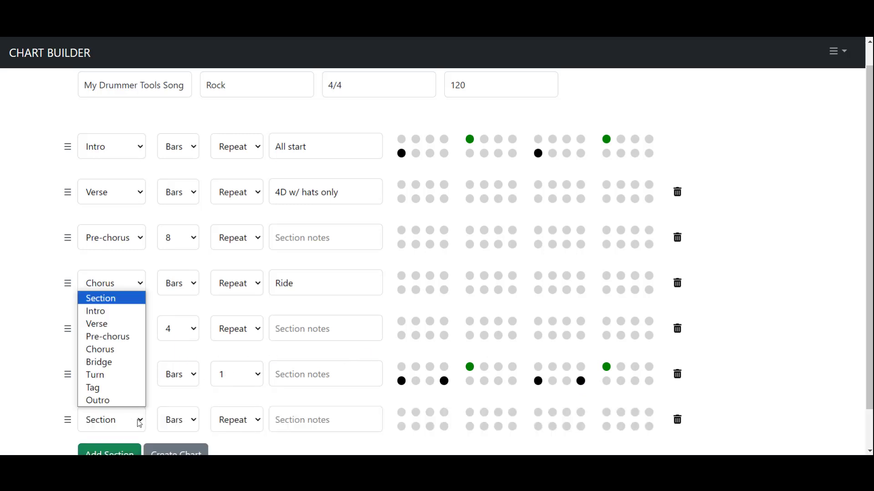
left_click(116, 363)
left_click(312, 418)
type("Toms")
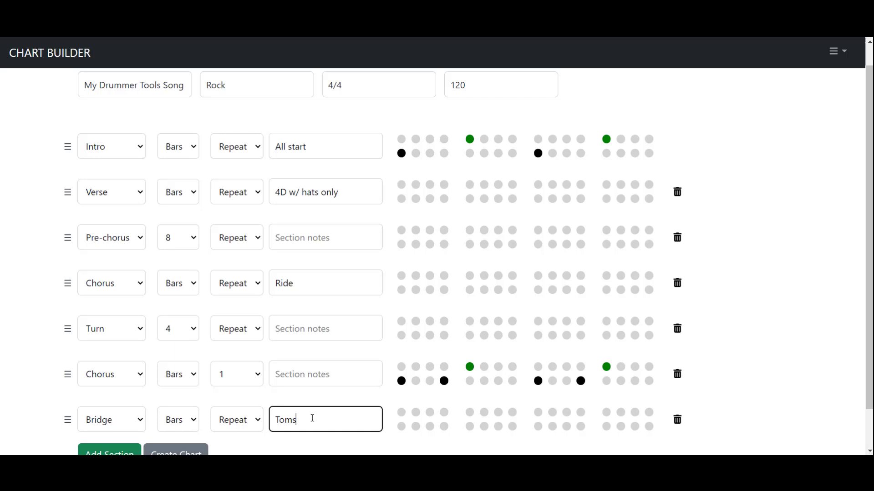
type(" w/ snare on 4e")
left_click(754, 382)
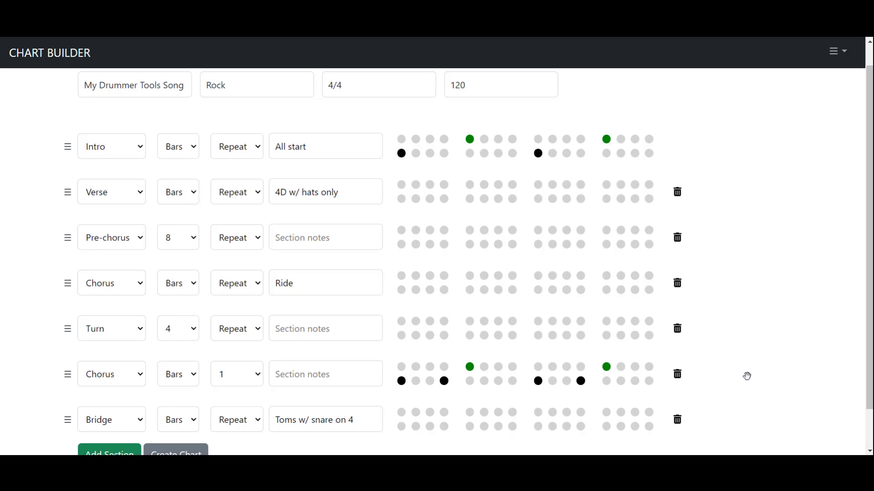
Add a section after the Bridge, make it a Tag, and delete that section again
scroll(733, 385, "down", 1)
left_click(131, 422)
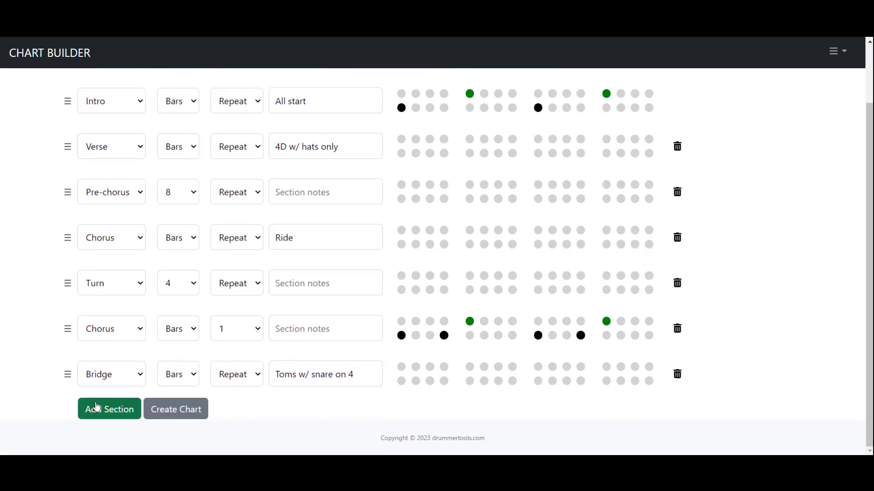
scroll(137, 375, "down", 1)
left_click(139, 377)
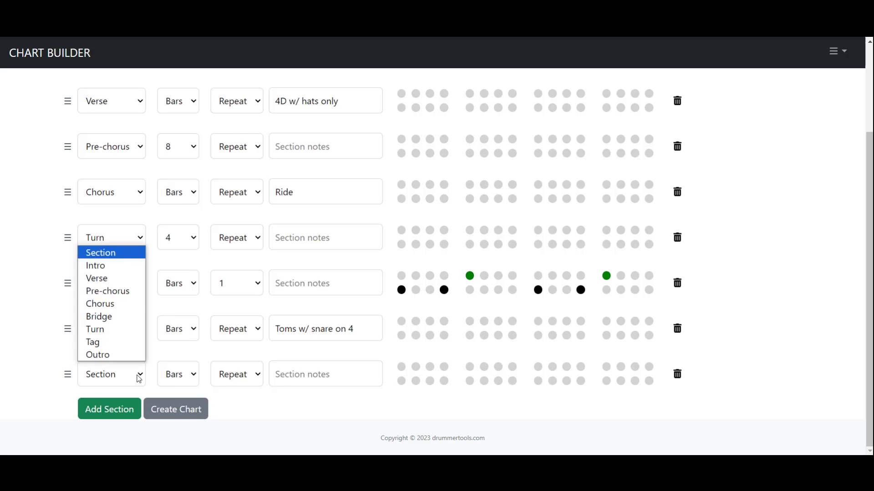
left_click(117, 343)
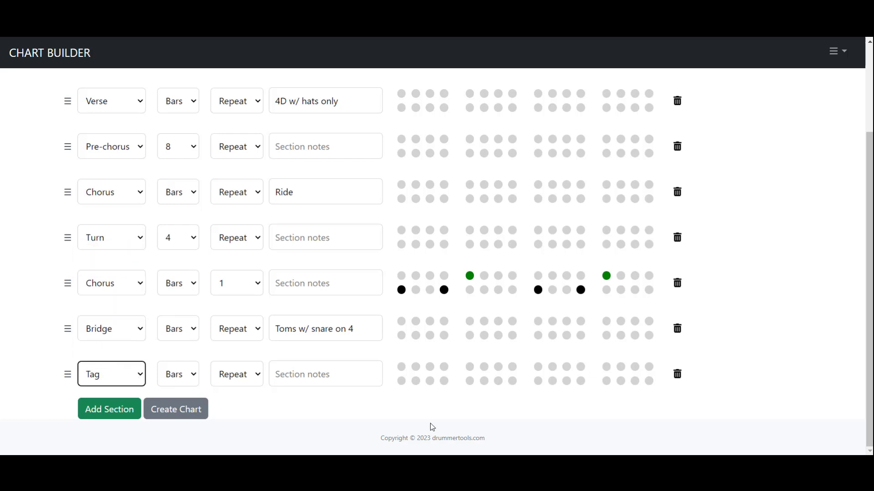
left_click(677, 378)
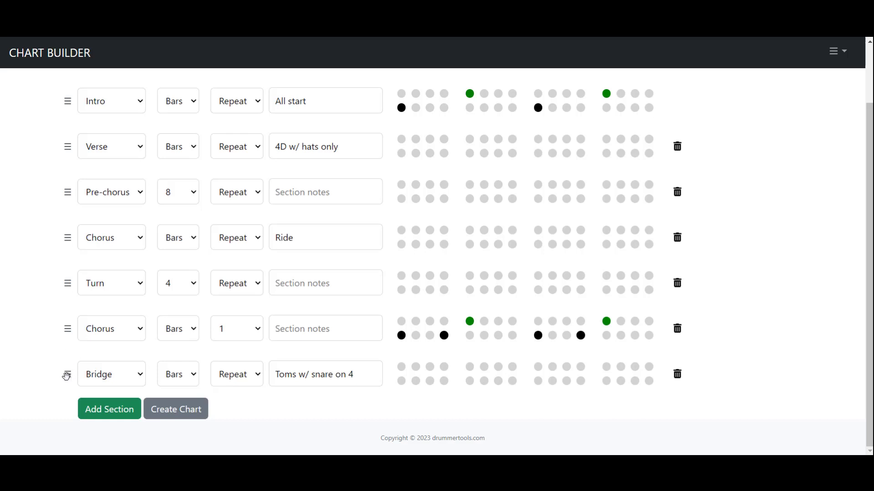
Try to move the Bridge section up to the first Chorus's place in the section order
left_click_drag(66, 376, 66, 240)
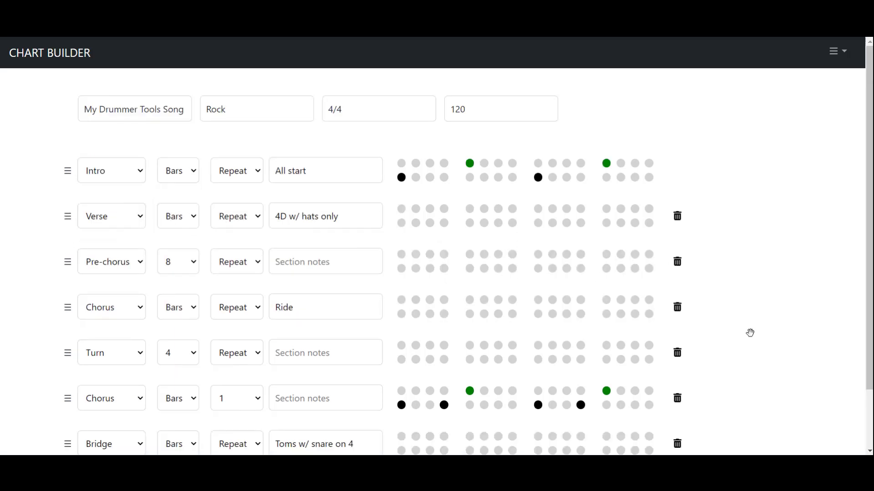
Create the chart from the finished sections and dismiss the print instructions to show the full chart page
scroll(734, 272, "down", 2)
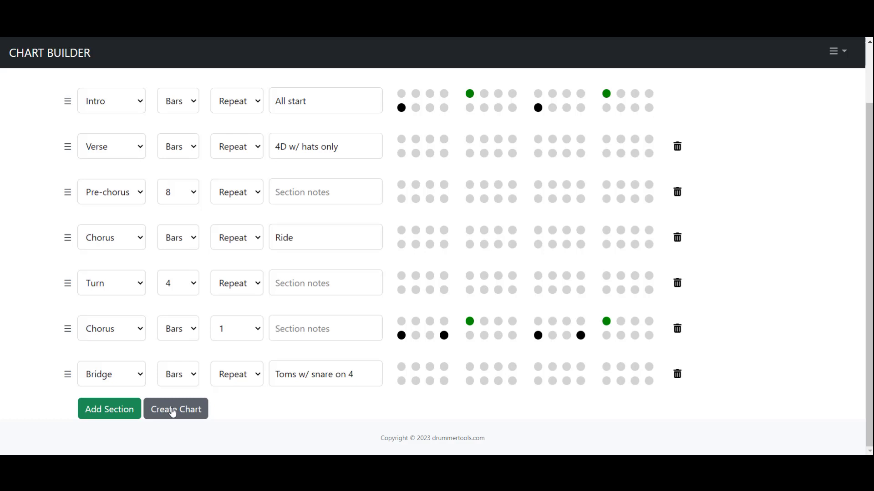
left_click(173, 413)
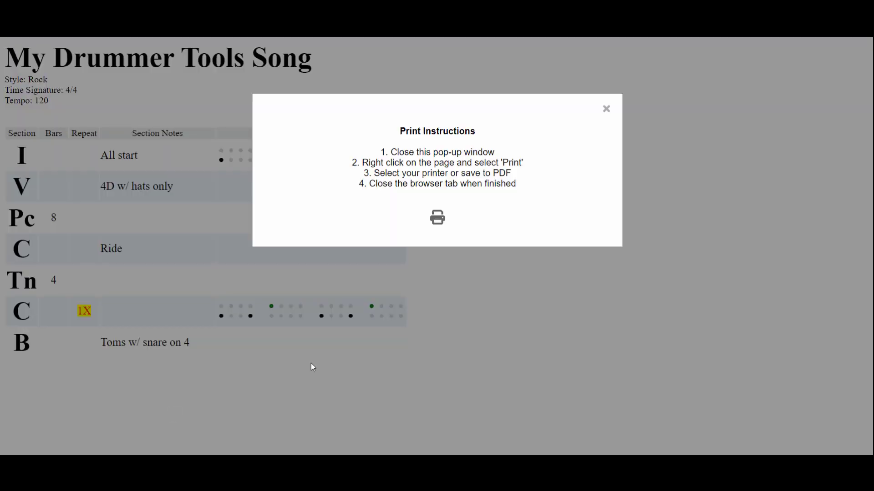
left_click(606, 110)
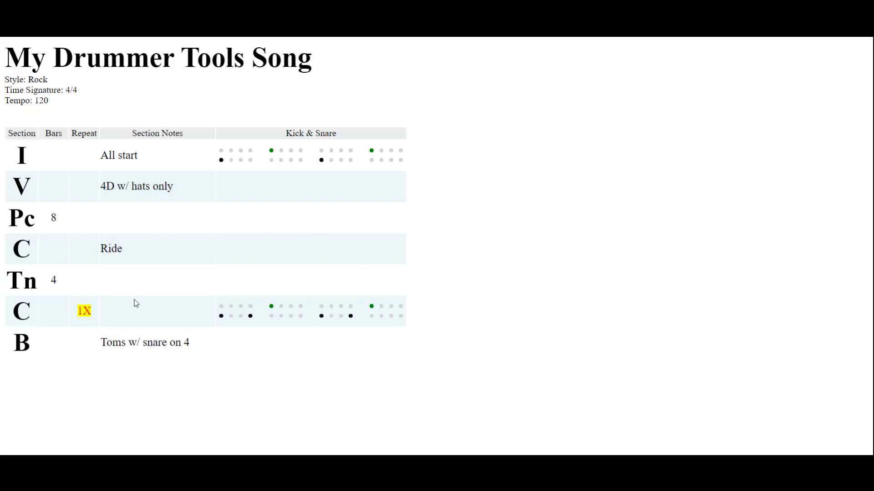